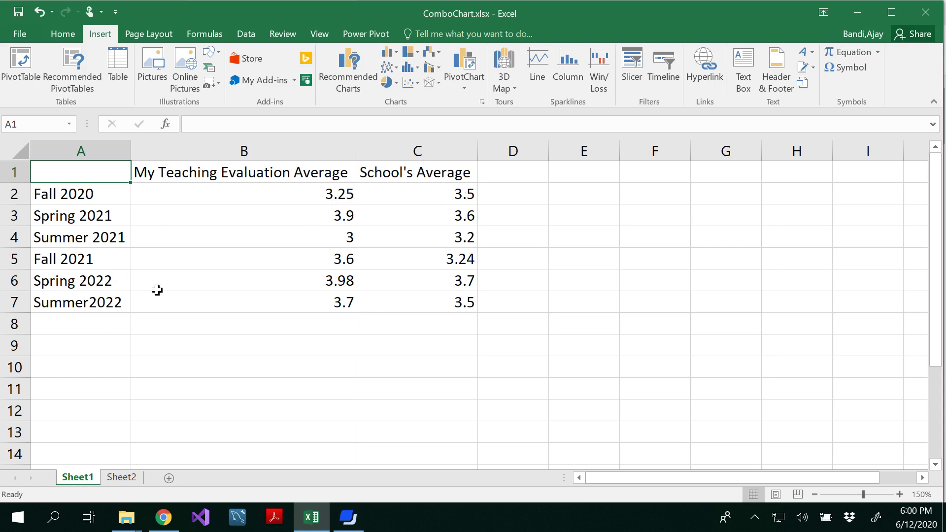
# Insert a clustered column chart from the teaching evaluation table.
pyautogui.moveTo(125, 180); pyautogui.dragTo(404, 298)
pyautogui.click(395, 53)
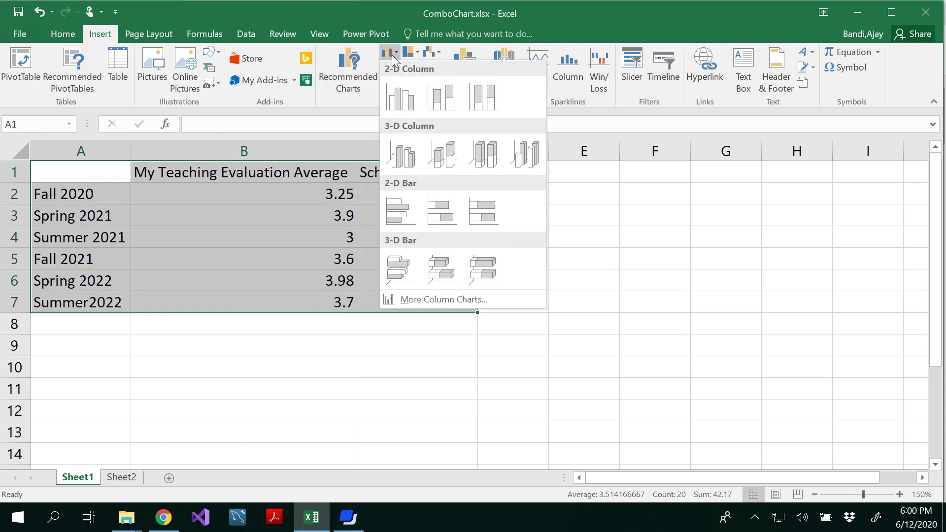
pyautogui.click(400, 97)
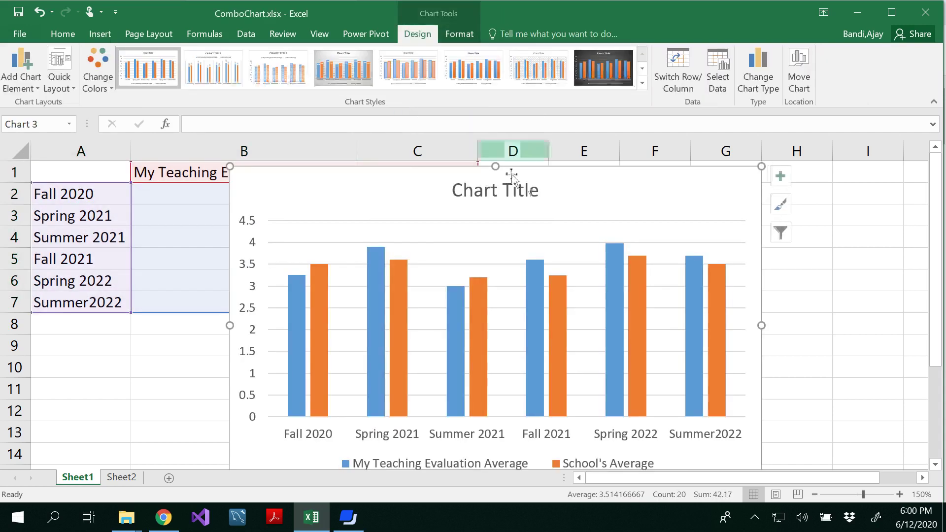
# Move the new column chart so it sits beside the data table.
pyautogui.moveTo(565, 193)
pyautogui.mouseDown()
pyautogui.moveTo(524, 232)
pyautogui.moveTo(488, 207)
pyautogui.moveTo(579, 194)
pyautogui.mouseUp()
pyautogui.moveTo(306, 301)
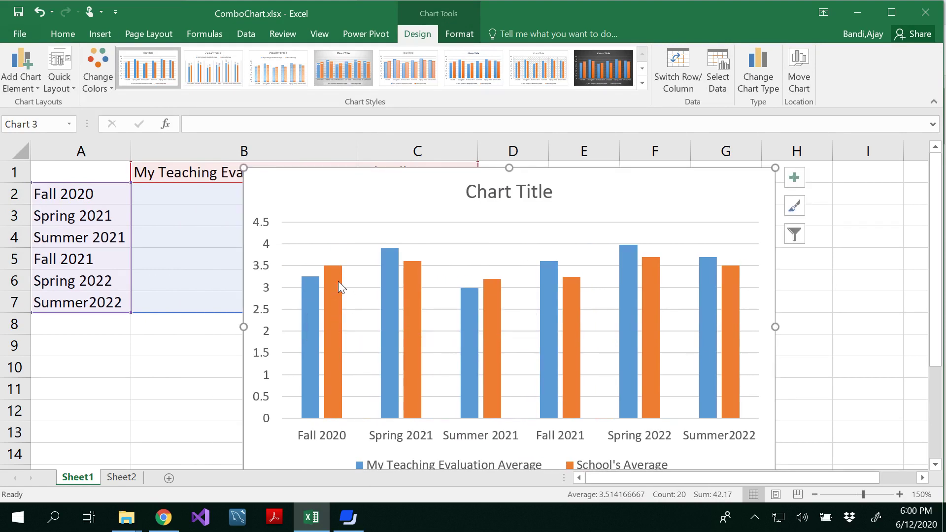
pyautogui.moveTo(339, 283)
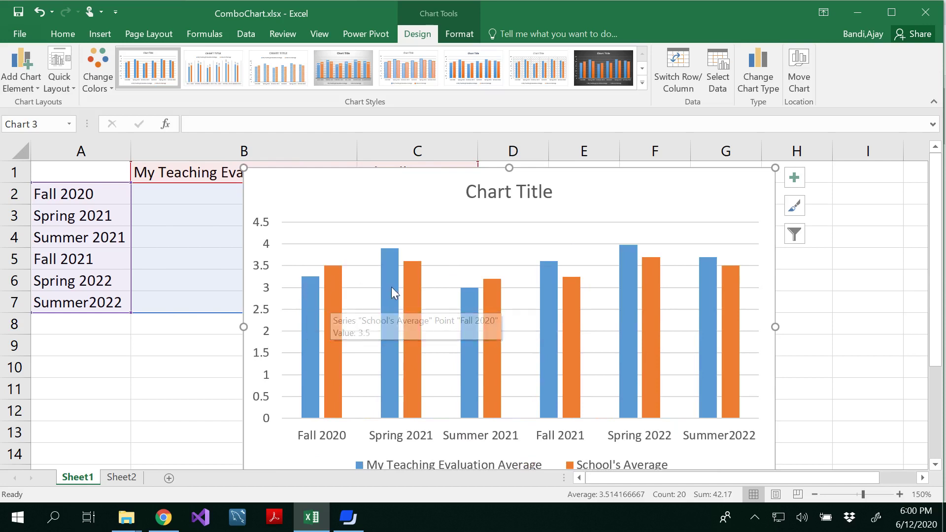
pyautogui.moveTo(391, 284)
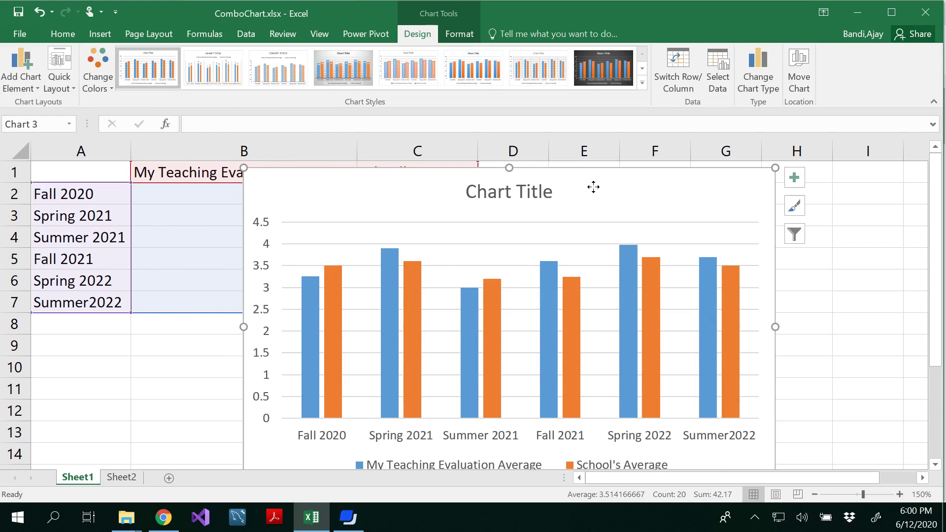
pyautogui.moveTo(594, 187); pyautogui.dragTo(385, 358)
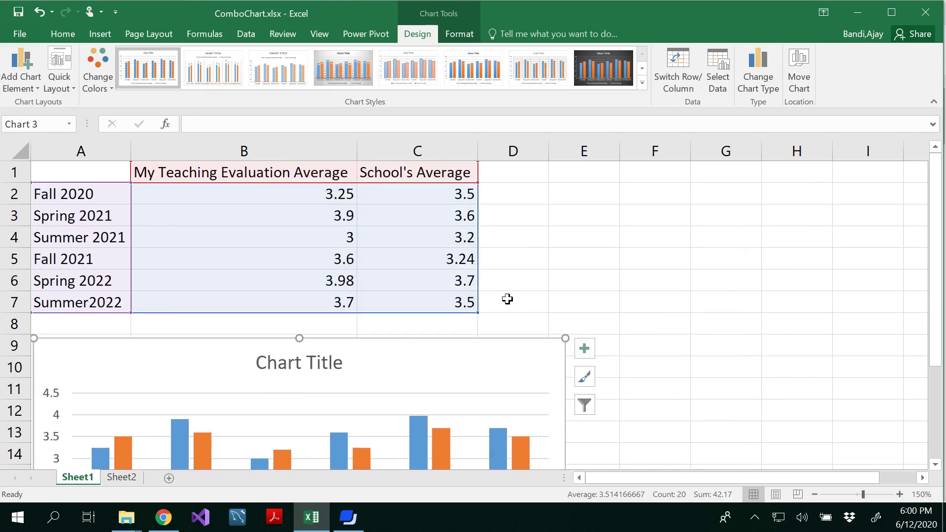
pyautogui.moveTo(458, 353); pyautogui.dragTo(744, 195)
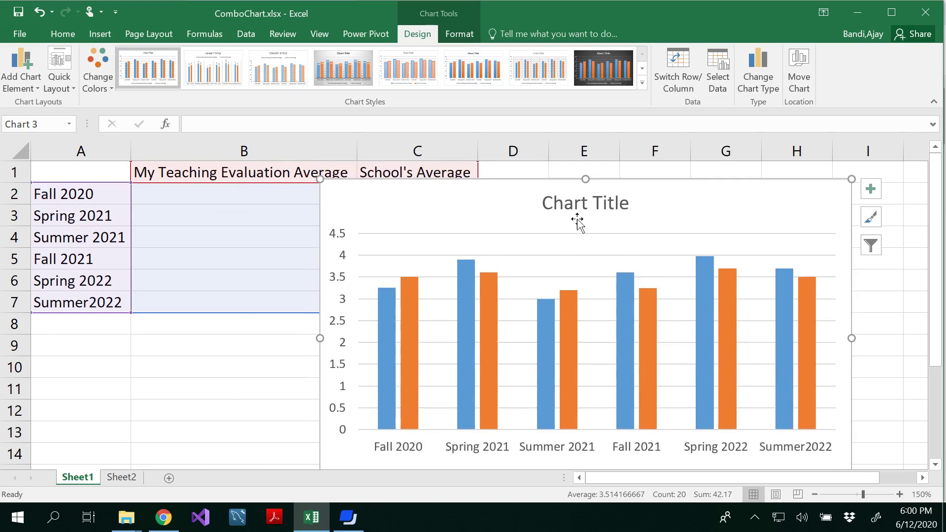
# Change the chart to a Clustered Column - Line combo with School's Average as the line.
pyautogui.click(104, 30)
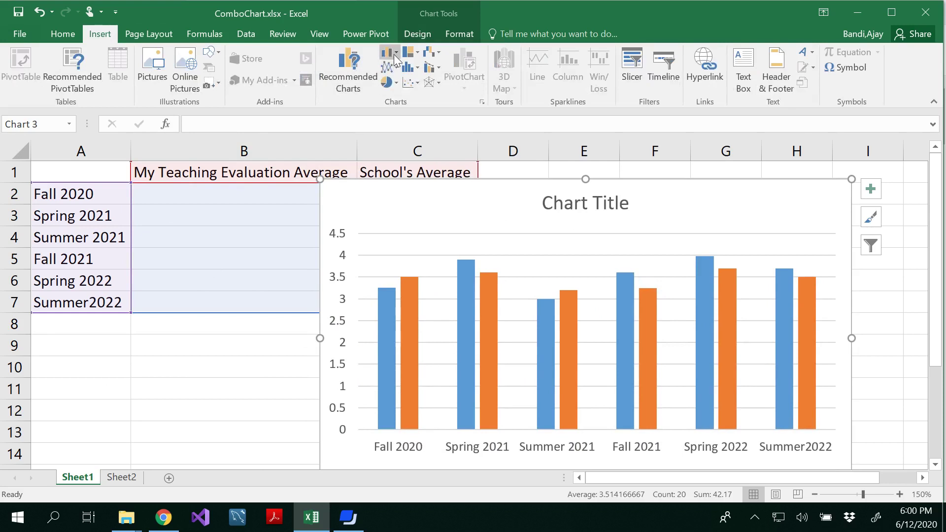
pyautogui.click(395, 55)
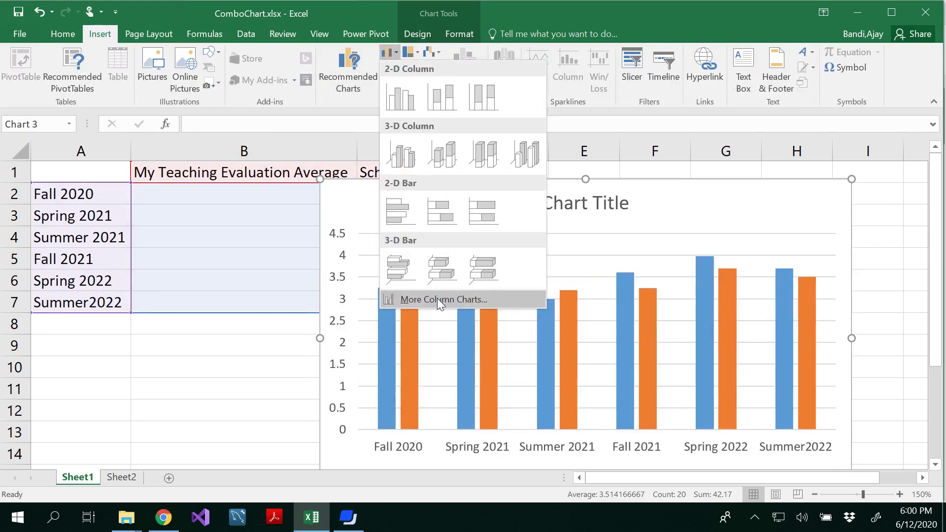
pyautogui.click(437, 299)
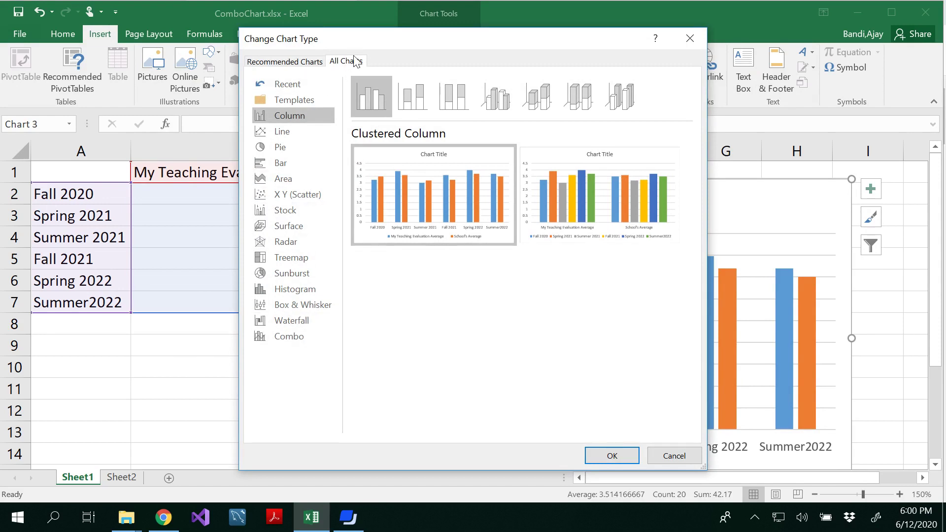
pyautogui.click(287, 63)
pyautogui.click(342, 63)
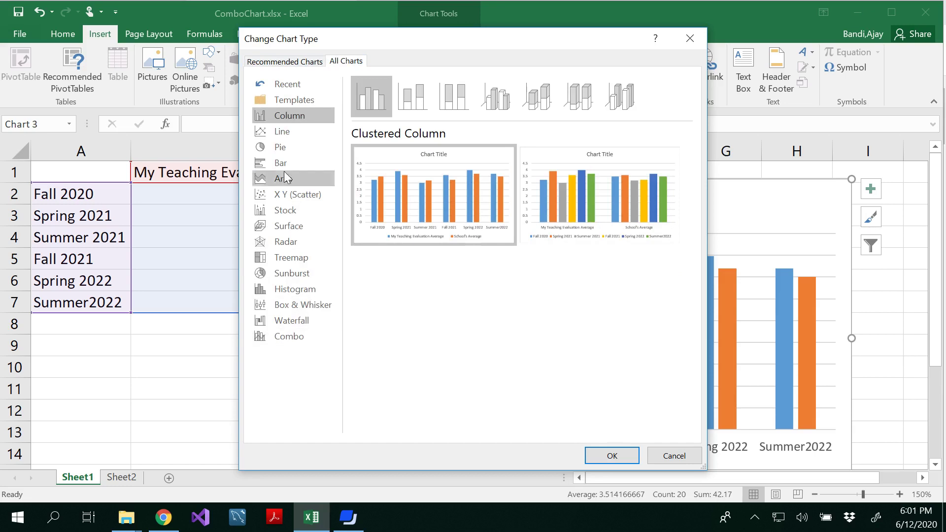
pyautogui.click(293, 340)
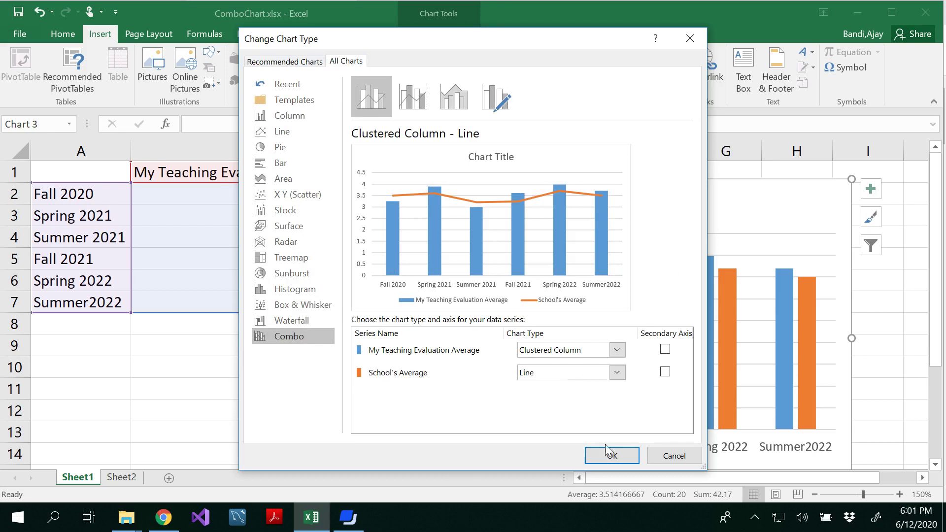
pyautogui.click(613, 459)
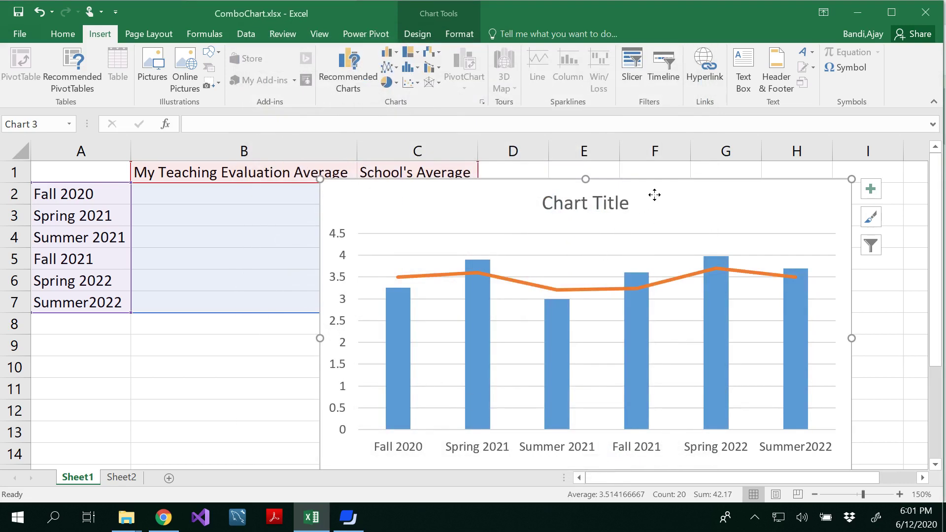
# Add data labels at the Inside Base of the teaching evaluation columns.
pyautogui.moveTo(654, 194); pyautogui.dragTo(635, 189)
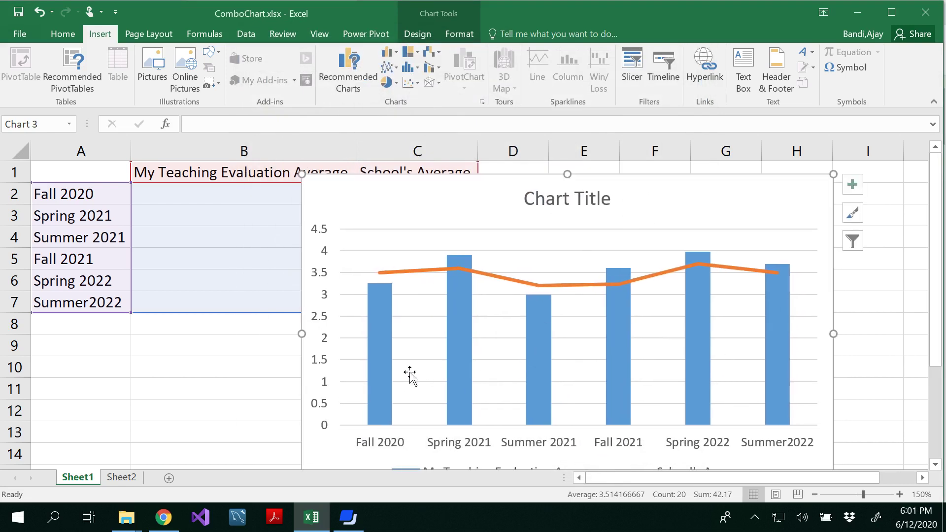
pyautogui.click(385, 374)
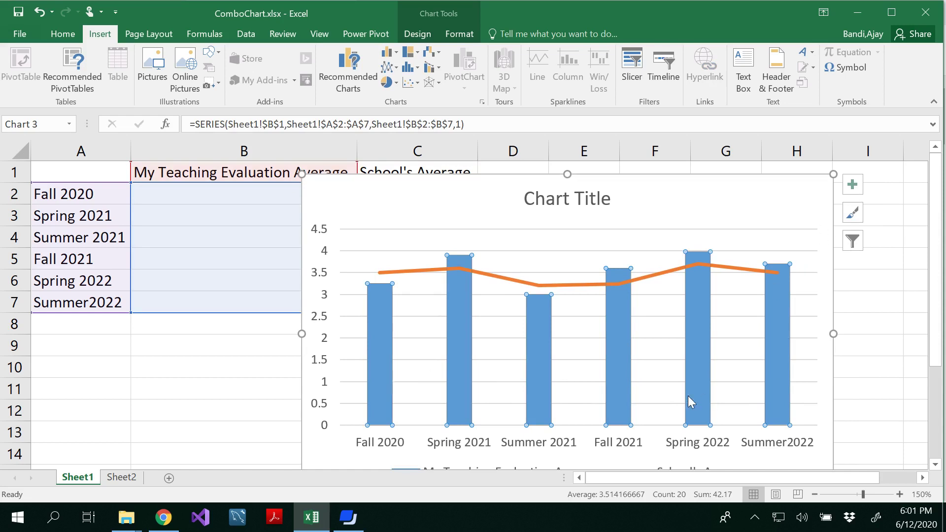
pyautogui.click(852, 185)
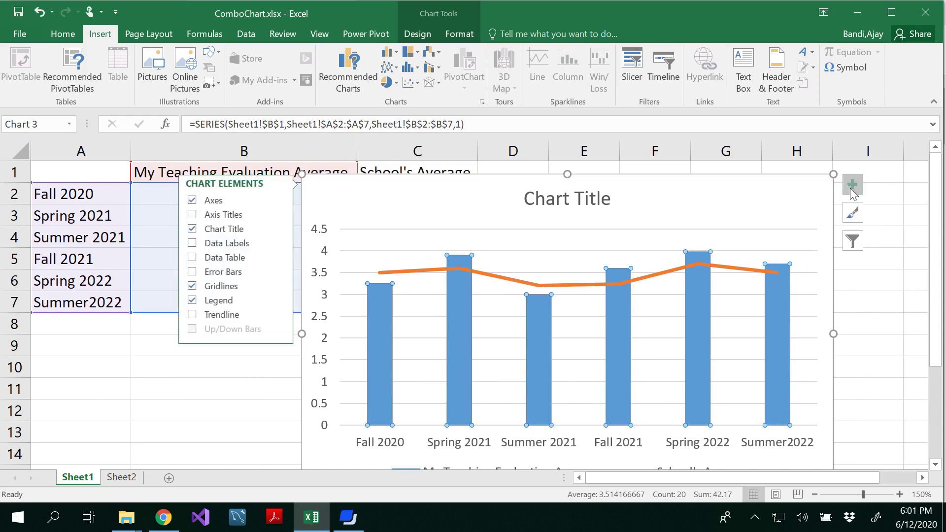
pyautogui.click(192, 243)
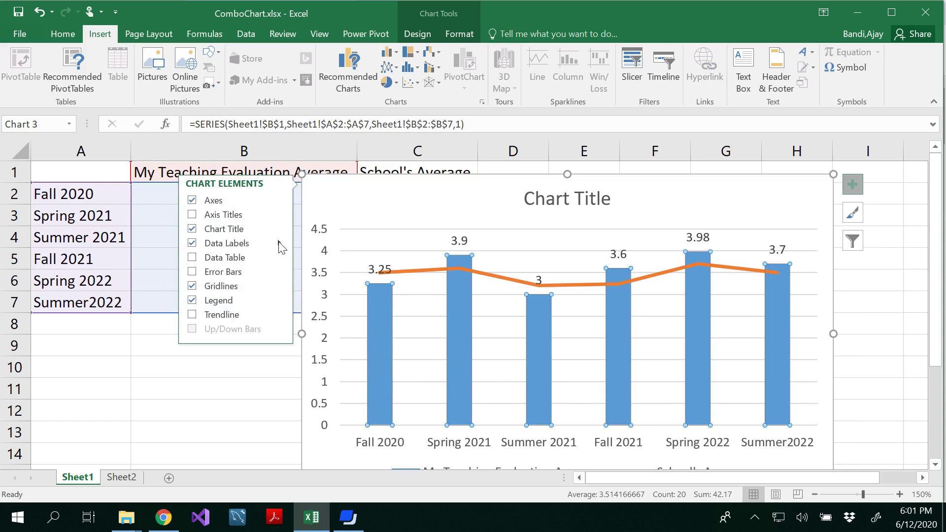
pyautogui.click(279, 243)
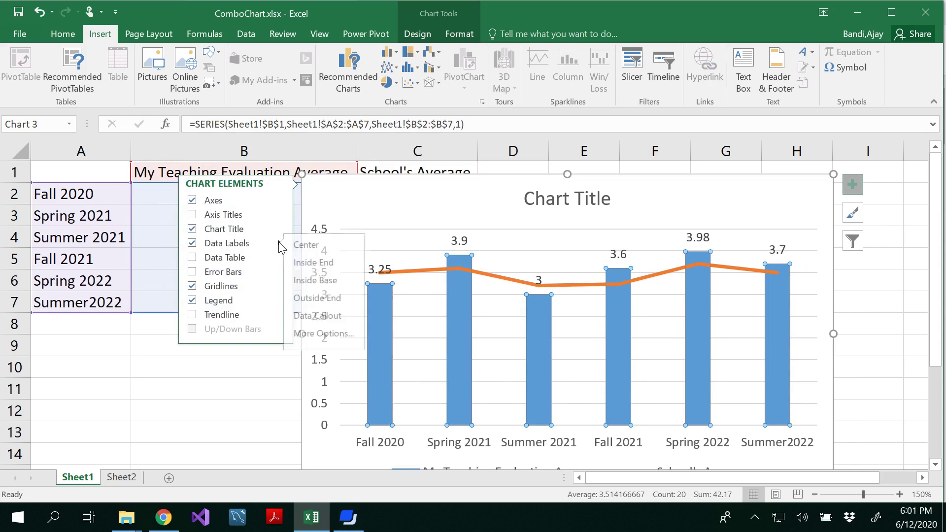
pyautogui.click(320, 280)
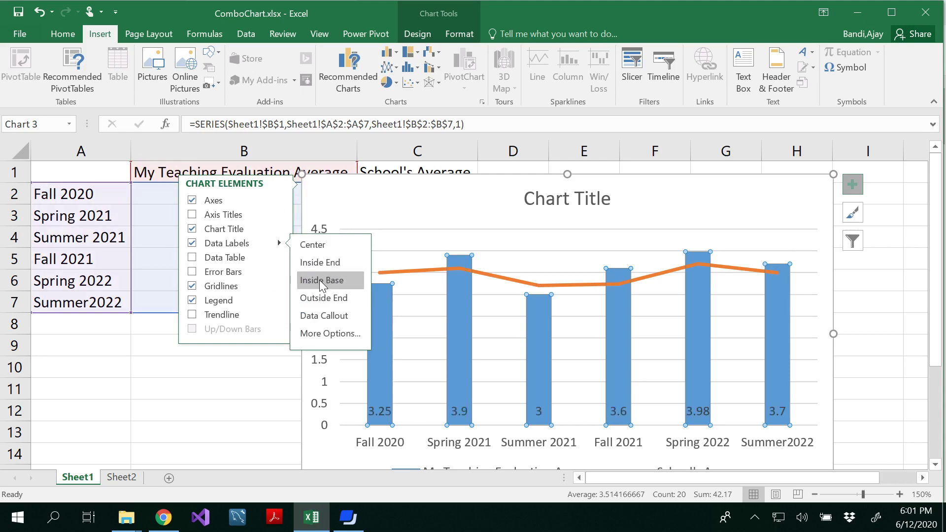
pyautogui.click(229, 404)
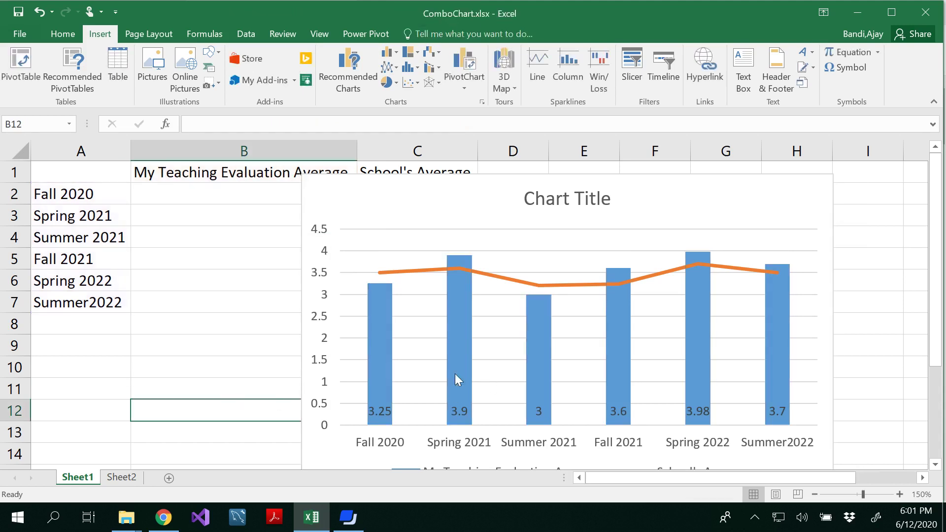
# Make the column data labels white.
pyautogui.click(463, 413)
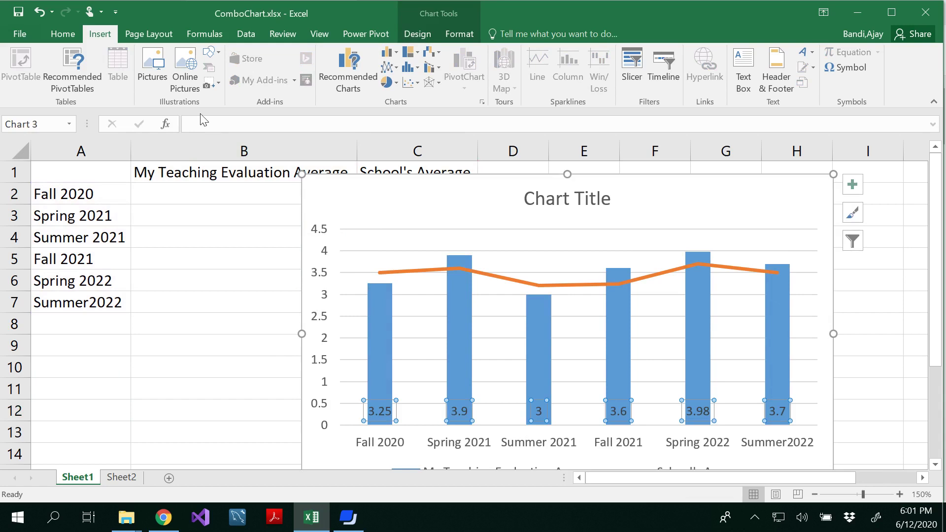
pyautogui.click(63, 34)
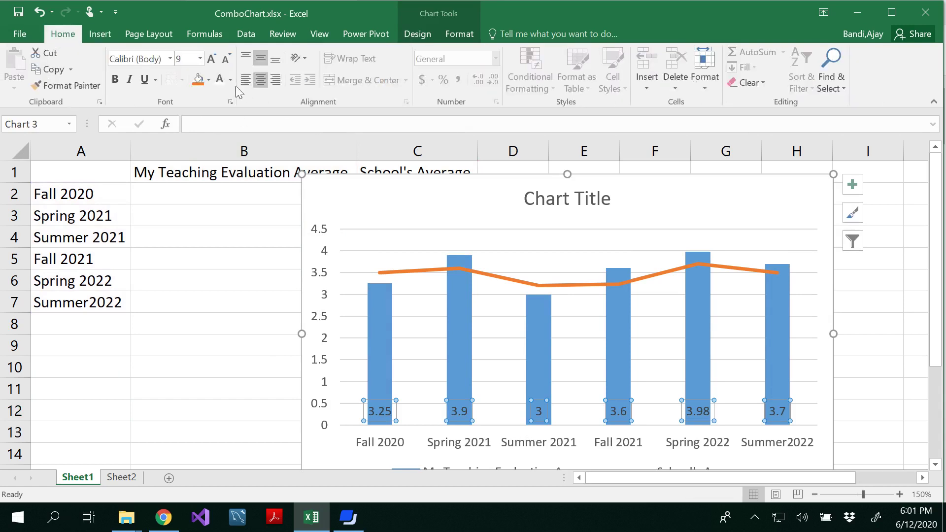
pyautogui.click(220, 79)
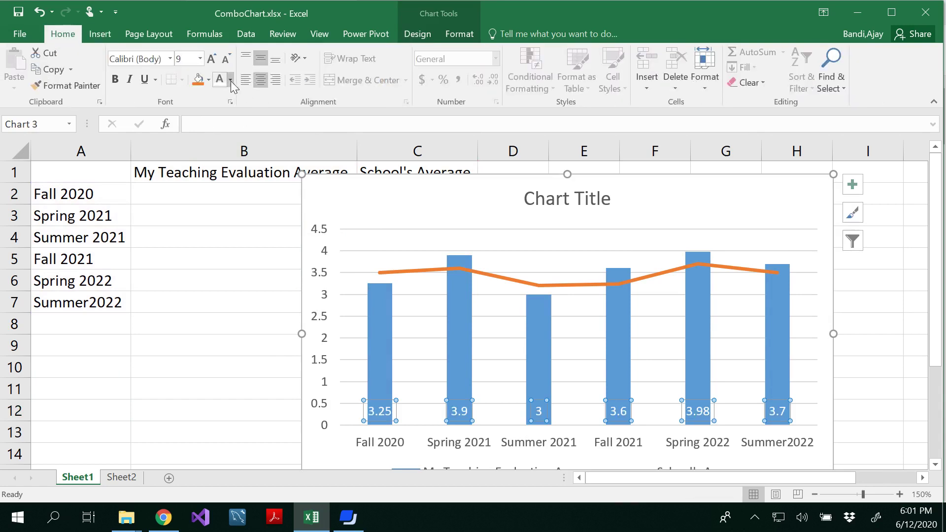
pyautogui.click(231, 82)
pyautogui.click(226, 83)
pyautogui.click(854, 384)
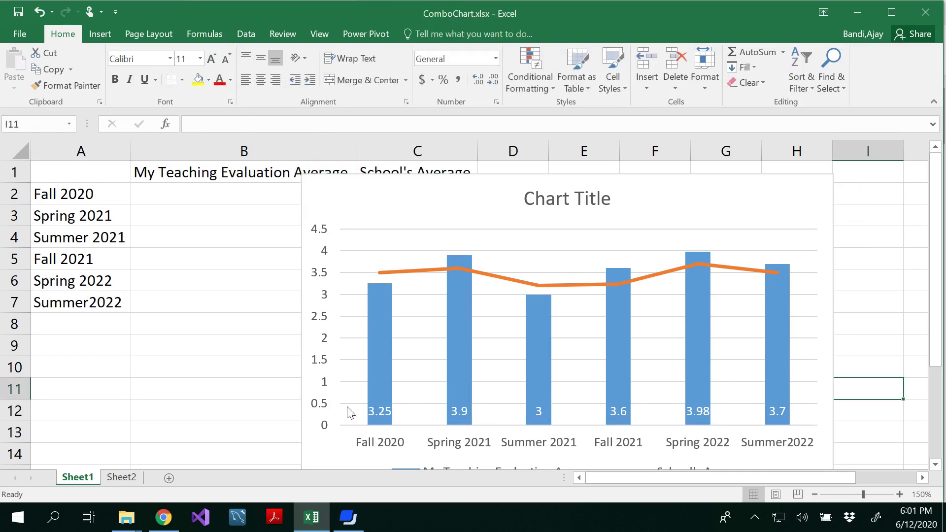
# Turn on data labels for the School's Average line series.
pyautogui.click(672, 271)
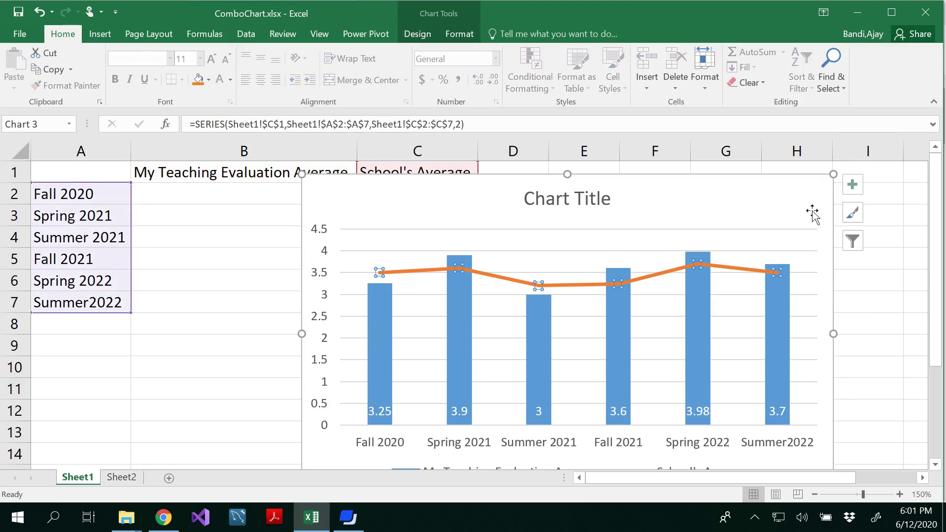
pyautogui.click(854, 187)
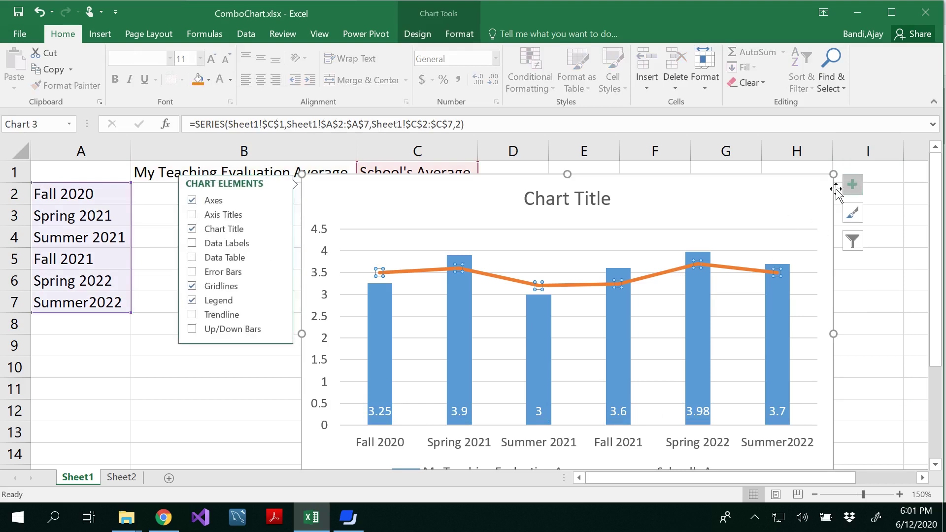
pyautogui.click(222, 243)
pyautogui.click(220, 365)
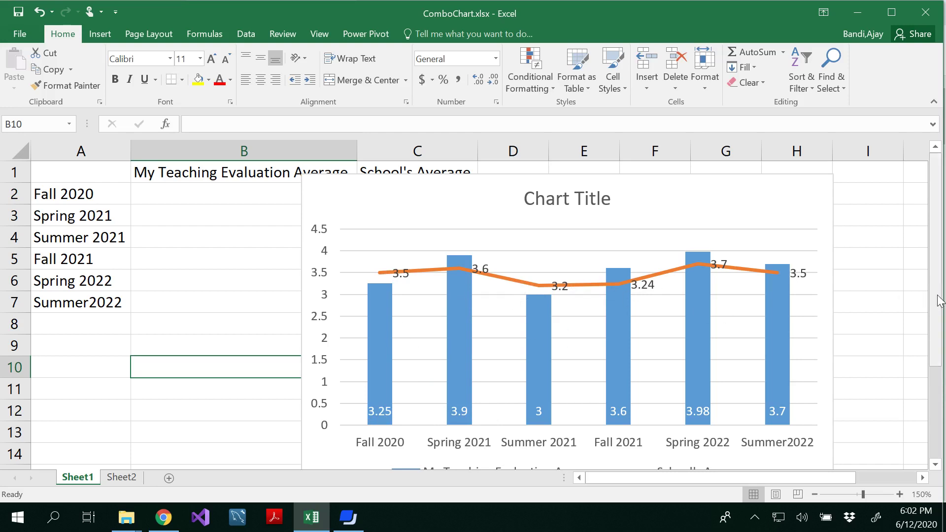
# Drag the combo chart to the right of columns B and C.
pyautogui.moveTo(938, 301)
pyautogui.mouseDown()
pyautogui.moveTo(944, 328)
pyautogui.moveTo(941, 299)
pyautogui.mouseUp()
pyautogui.moveTo(764, 190); pyautogui.dragTo(641, 201)
pyautogui.moveTo(771, 478)
pyautogui.mouseDown()
pyautogui.moveTo(744, 476)
pyautogui.moveTo(755, 476)
pyautogui.mouseUp()
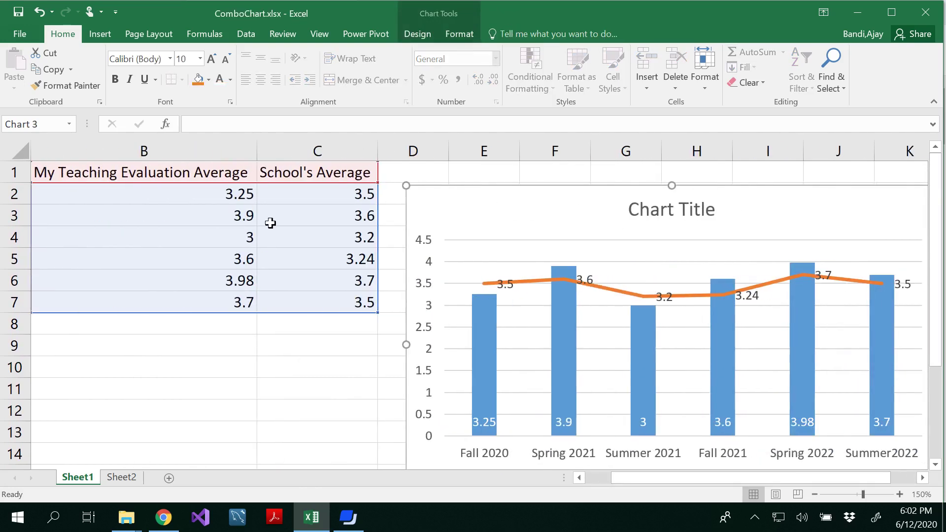
# On Sheet2, select the section grades table A1:C6 and bring up column chart options.
pyautogui.click(127, 481)
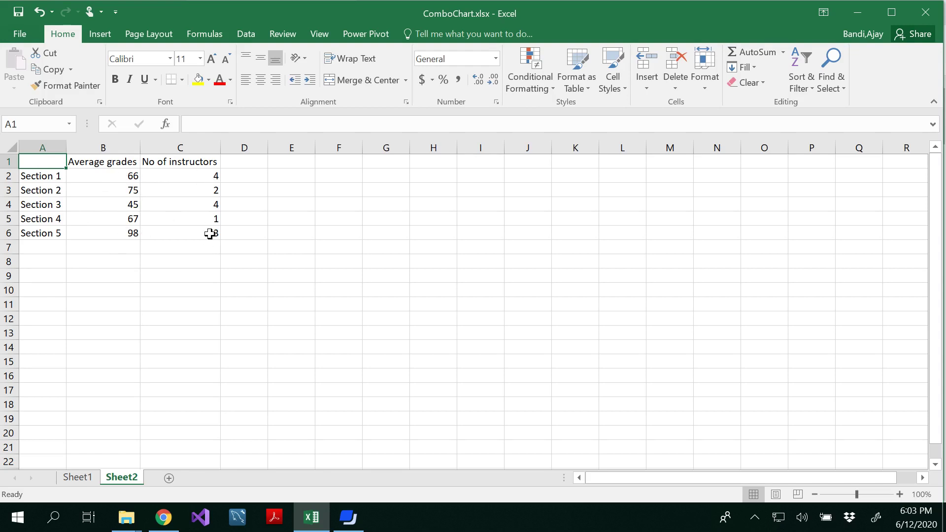
pyautogui.moveTo(46, 165); pyautogui.dragTo(197, 230)
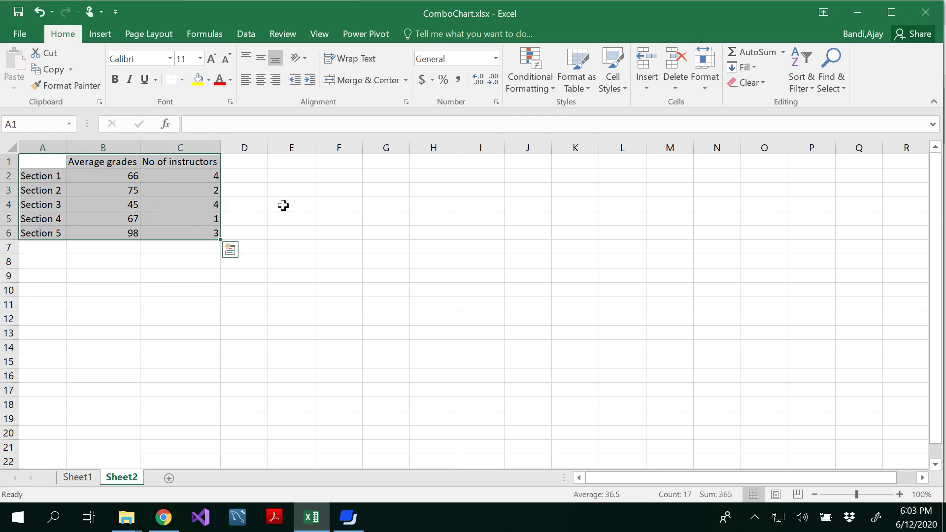
pyautogui.click(102, 35)
pyautogui.click(389, 52)
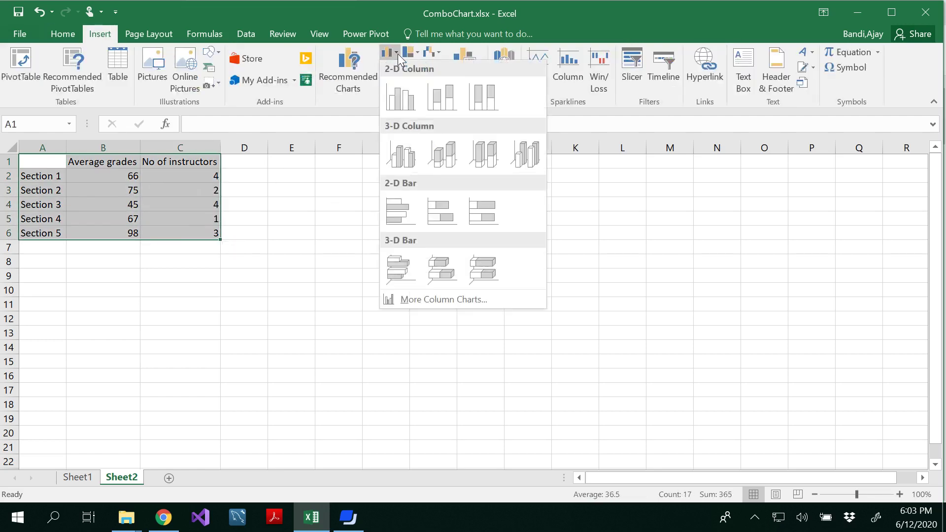
# Insert a Clustered Column - Line combo of Average grades and No of instructors beside the table.
pyautogui.click(413, 299)
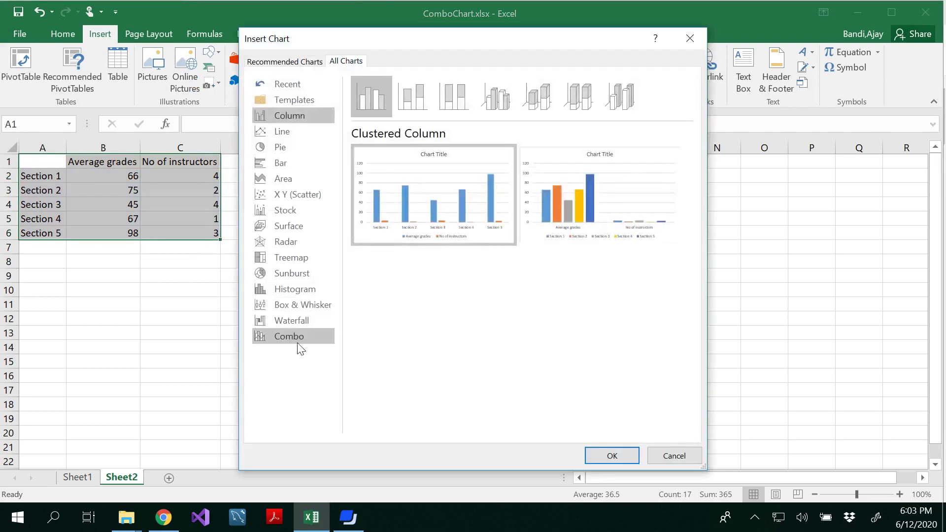
pyautogui.click(294, 340)
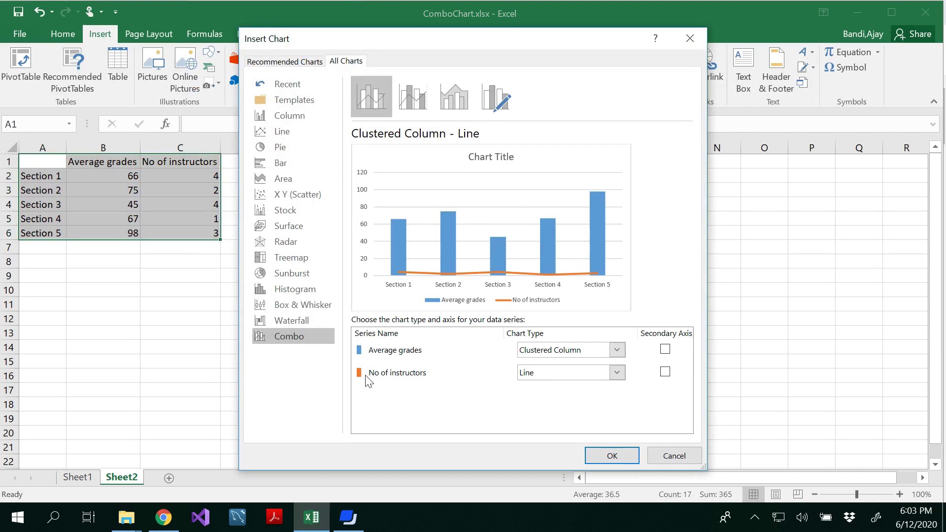
pyautogui.click(611, 454)
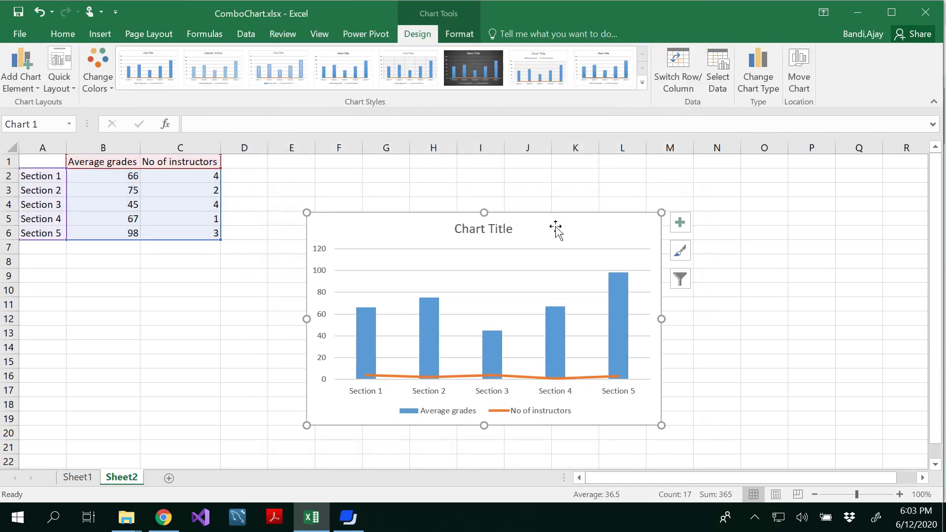
pyautogui.moveTo(555, 228); pyautogui.dragTo(504, 195)
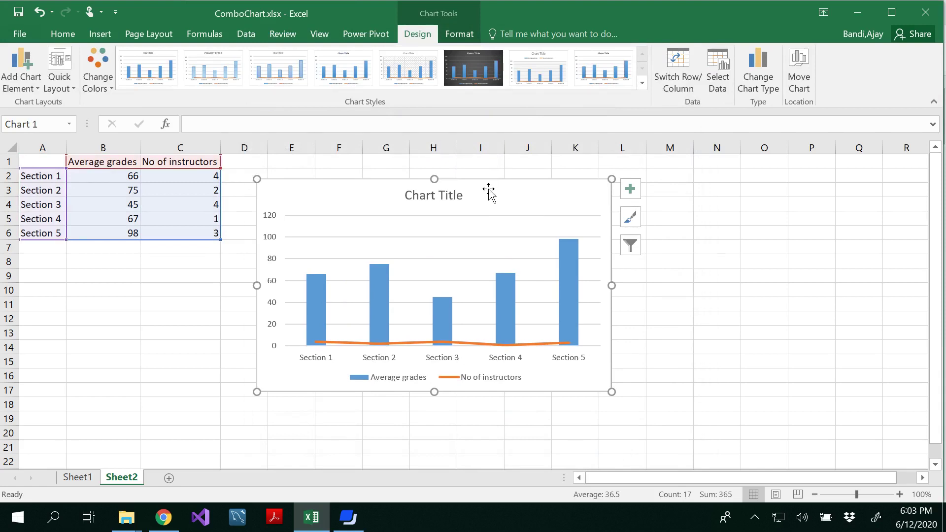
# Delete the chart and set up a combo with No of instructors on a secondary axis.
pyautogui.press('Delete')
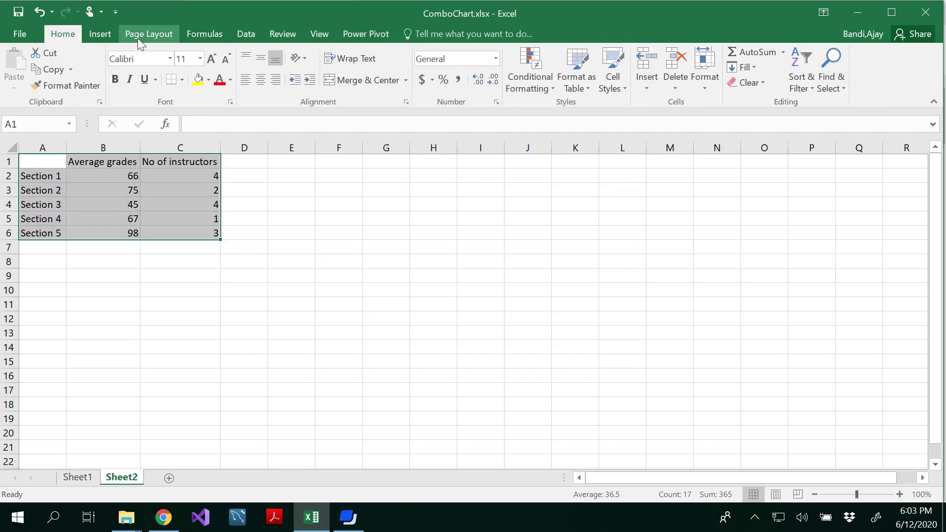
pyautogui.click(111, 35)
pyautogui.click(390, 52)
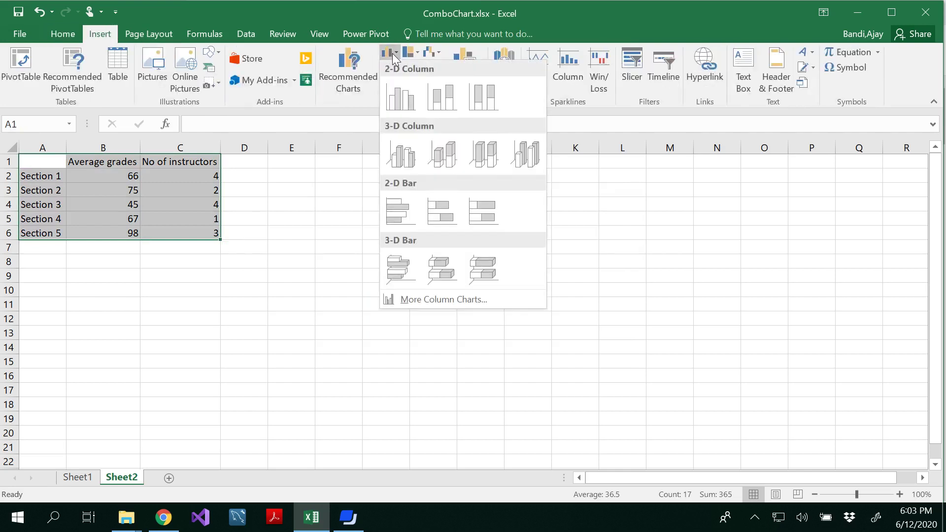
pyautogui.click(419, 299)
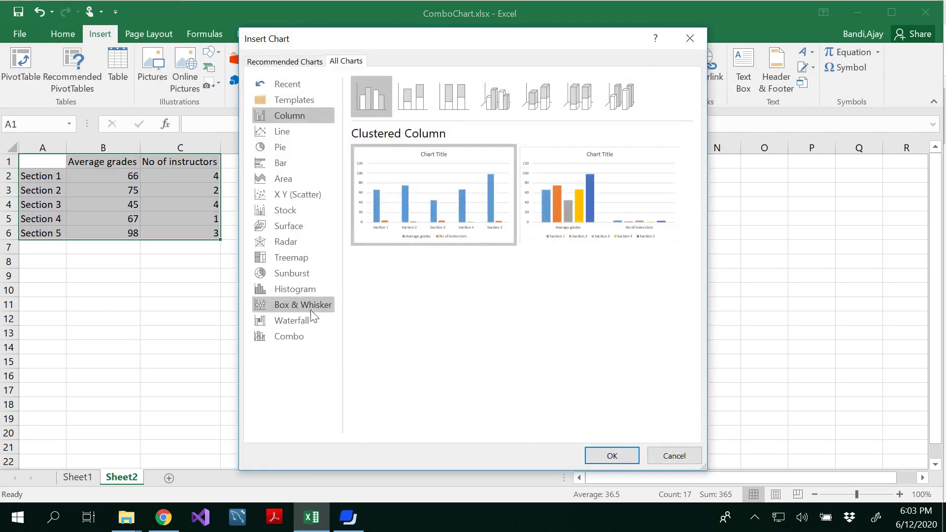
pyautogui.click(288, 335)
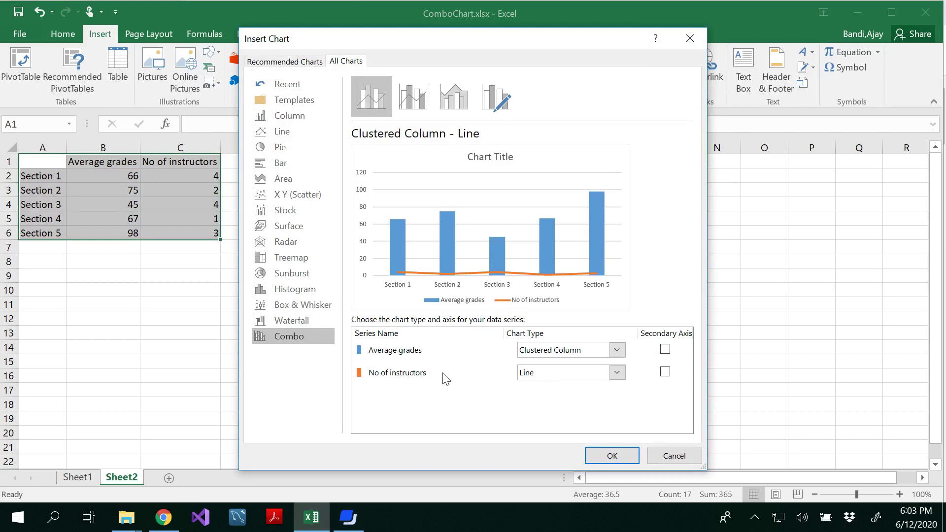
pyautogui.click(665, 373)
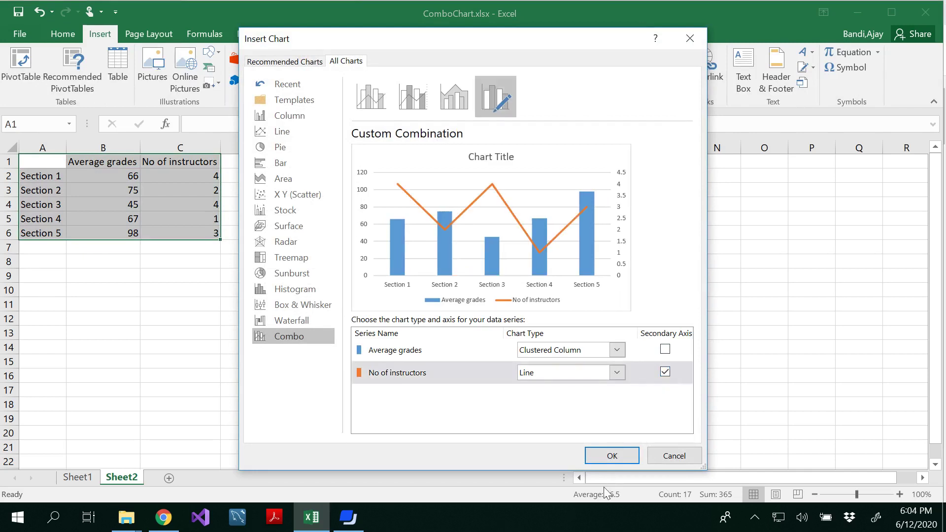
# Insert the secondary-axis combo chart near the data and label the Average grades columns.
pyautogui.click(613, 456)
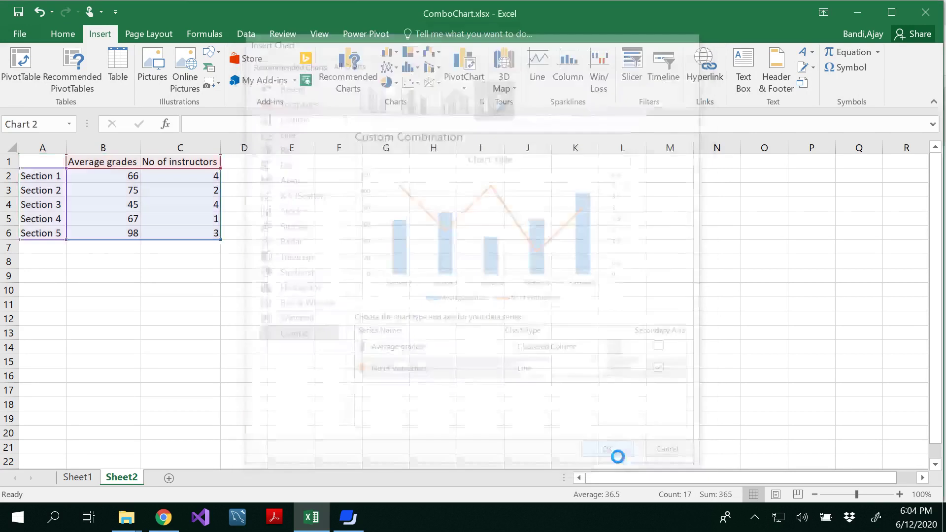
pyautogui.moveTo(581, 220); pyautogui.dragTo(547, 201)
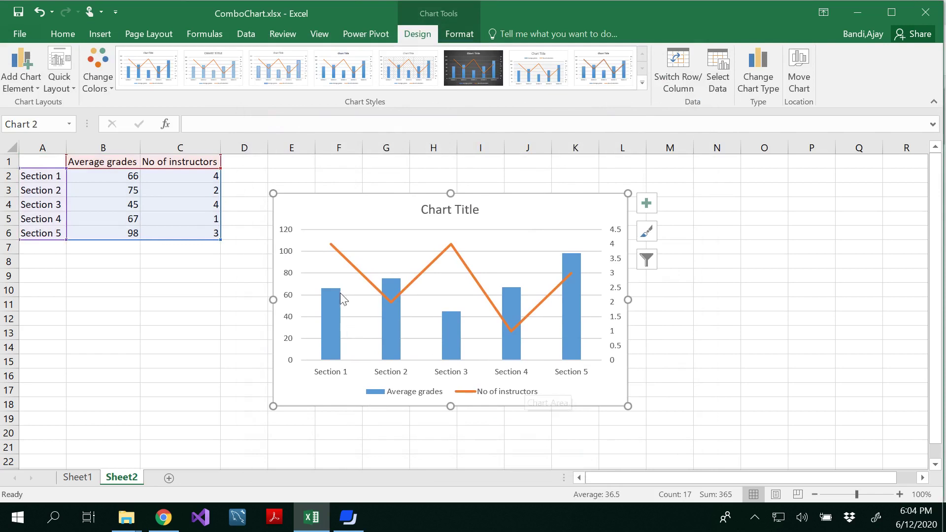
pyautogui.click(328, 318)
pyautogui.click(655, 208)
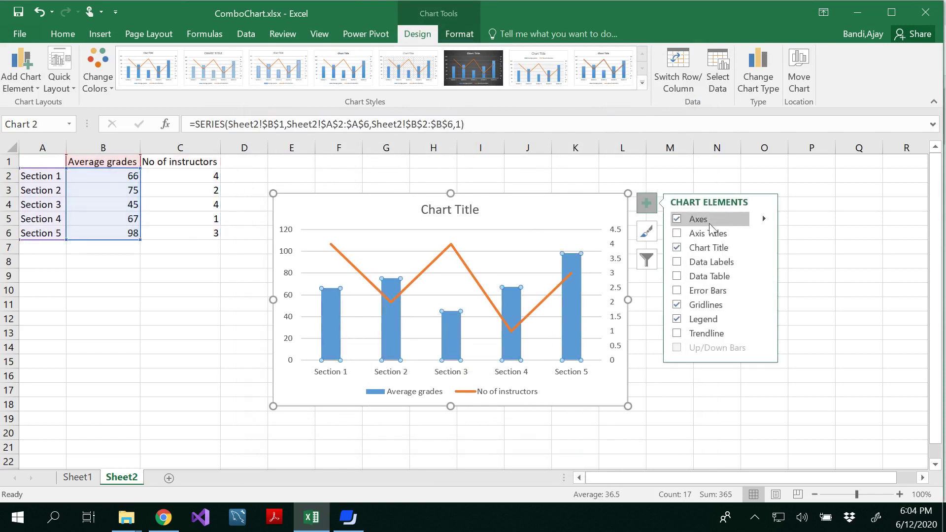
pyautogui.click(677, 262)
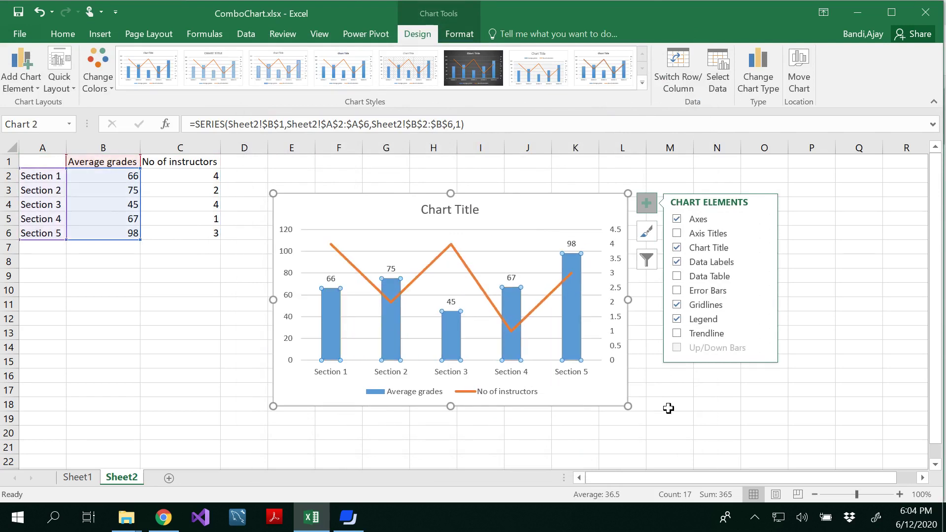
pyautogui.click(668, 407)
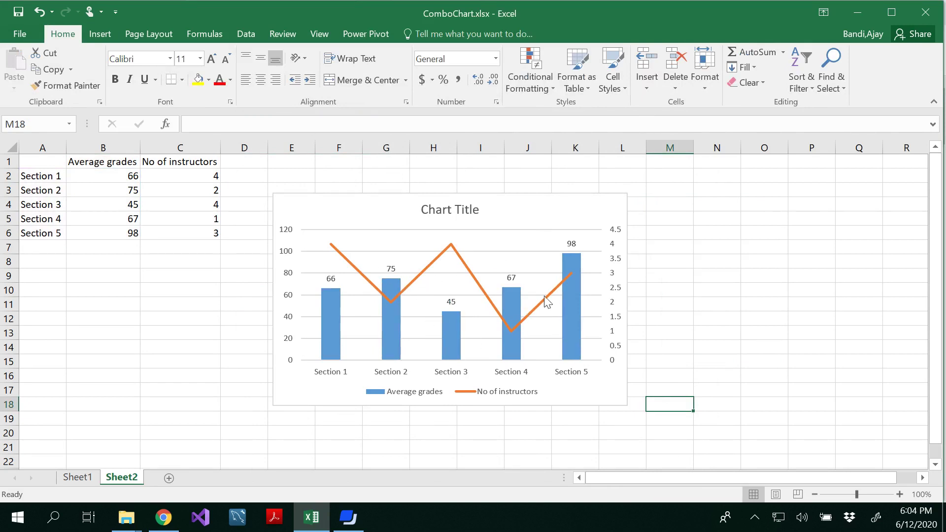
# Add value labels to the No of instructors line.
pyautogui.click(465, 263)
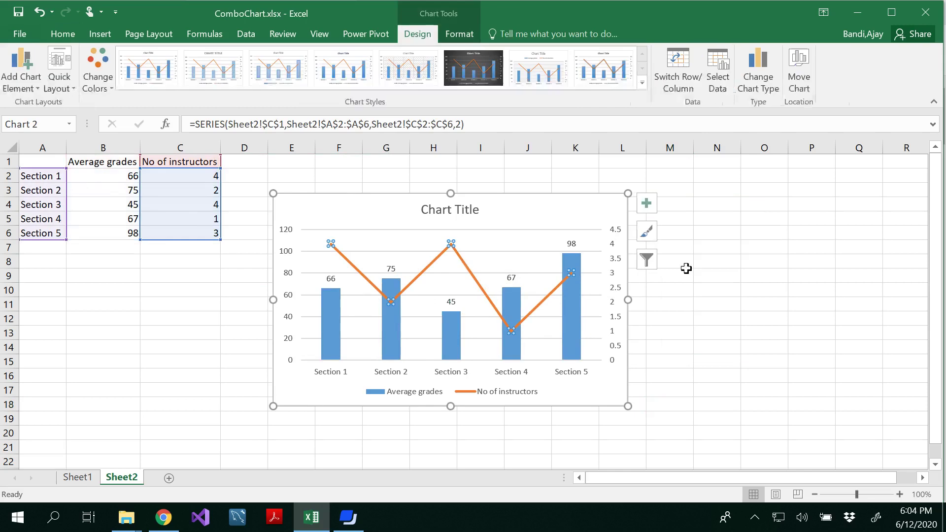
pyautogui.click(648, 206)
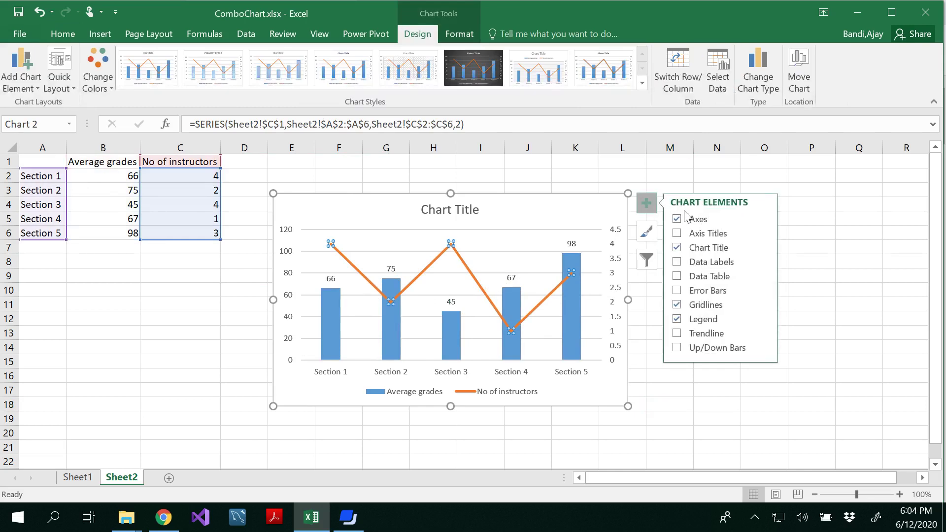
pyautogui.click(696, 262)
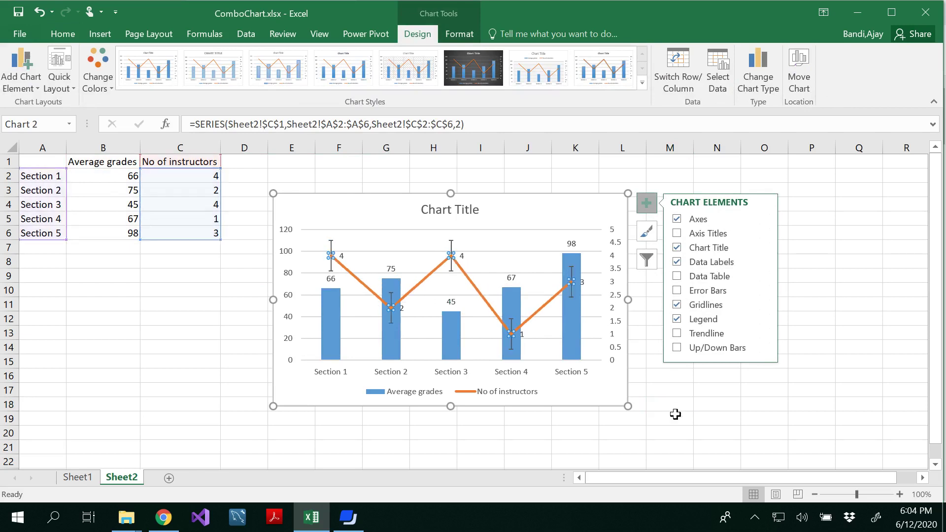
pyautogui.click(682, 430)
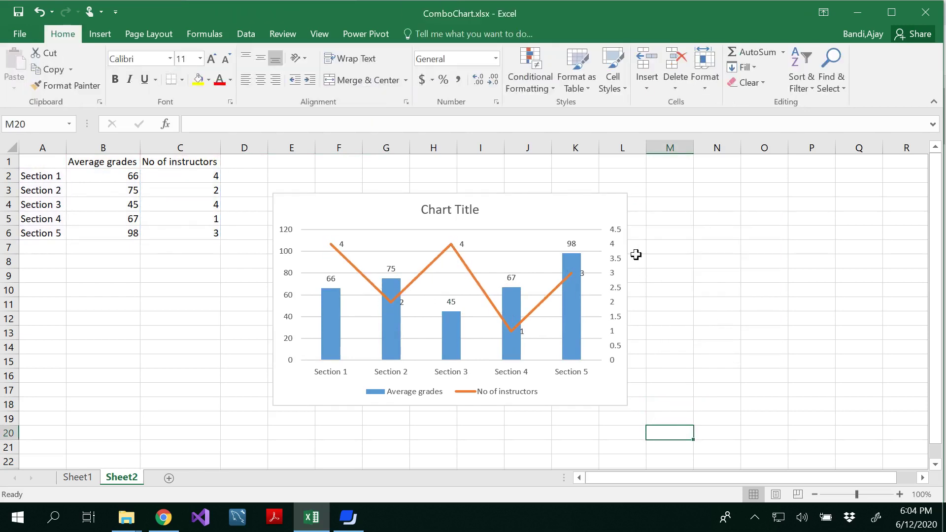
# Set the secondary vertical axis maximum to 5 and its major unit to 1.
pyautogui.click(616, 263)
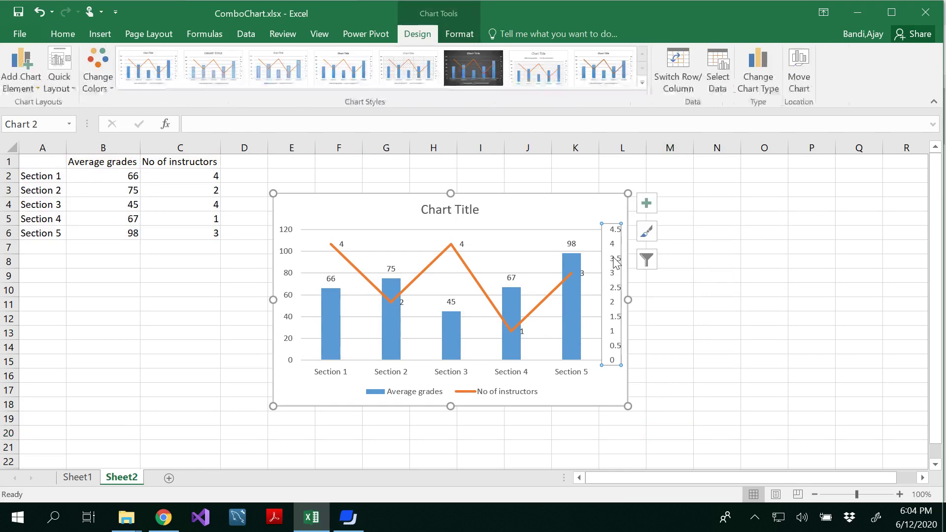
pyautogui.click(648, 207)
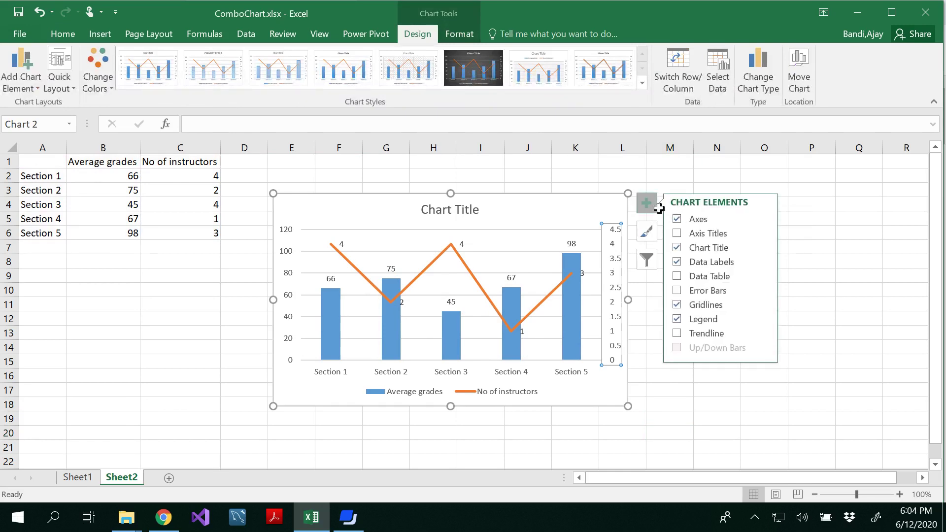
pyautogui.rightClick(614, 263)
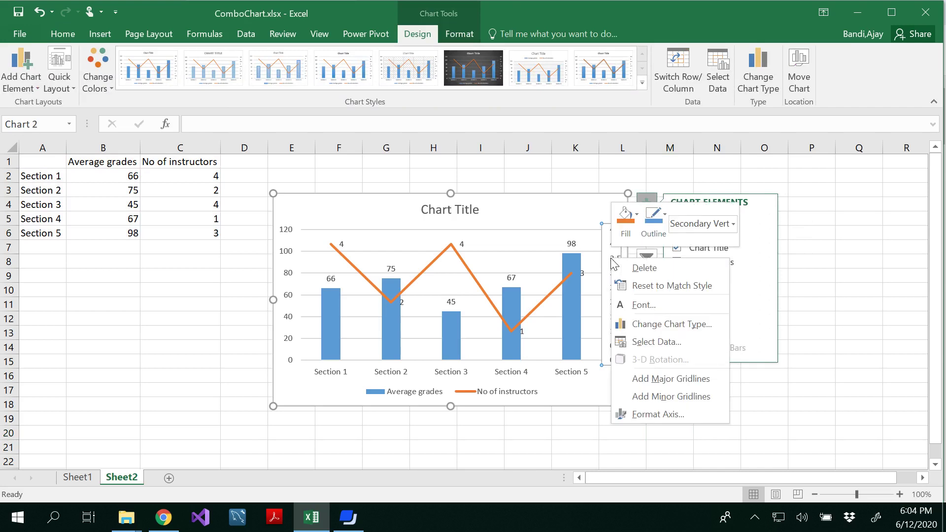
pyautogui.click(643, 414)
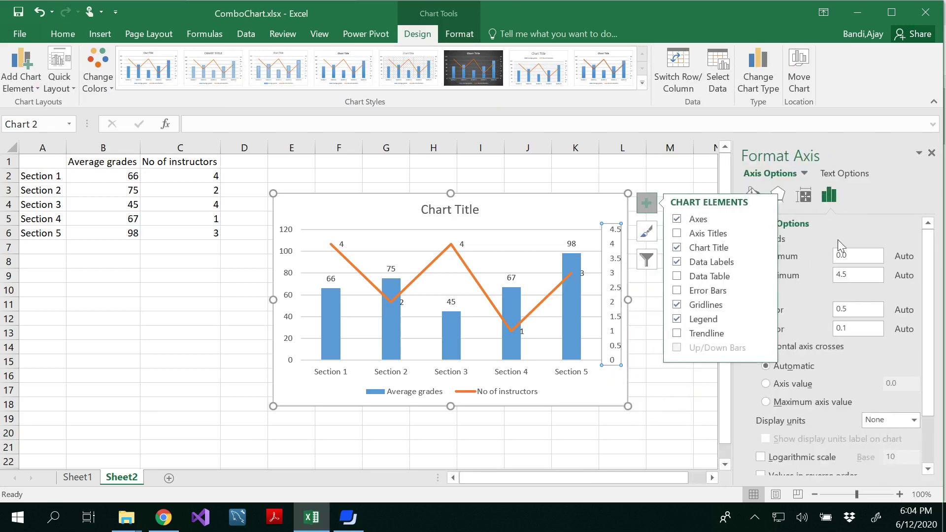
pyautogui.moveTo(855, 277); pyautogui.dragTo(830, 278)
pyautogui.write('5')
pyautogui.press('Tab')
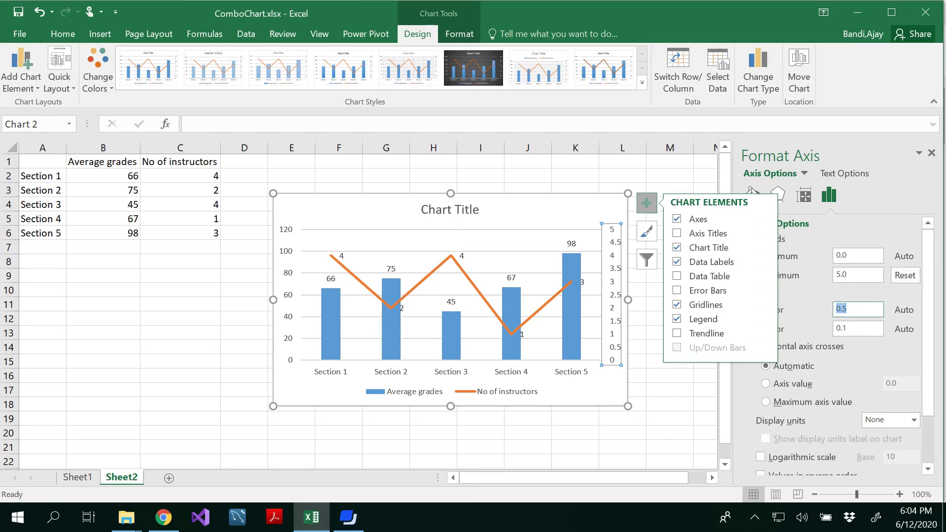
pyautogui.write('1')
pyautogui.click(671, 390)
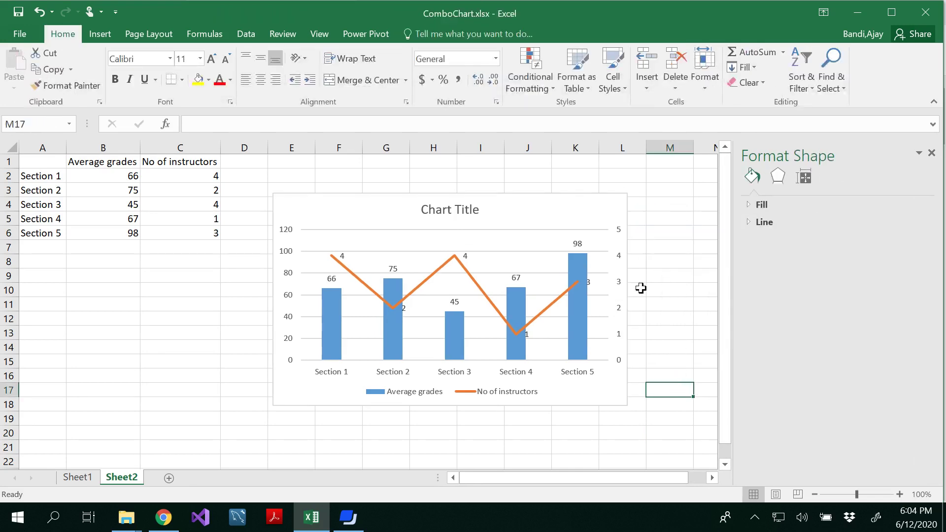
pyautogui.click(677, 286)
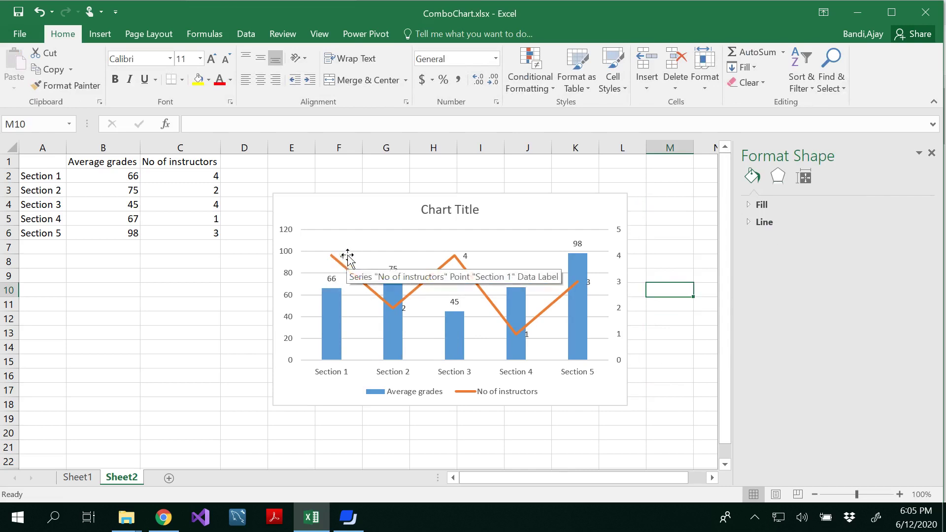
pyautogui.click(340, 257)
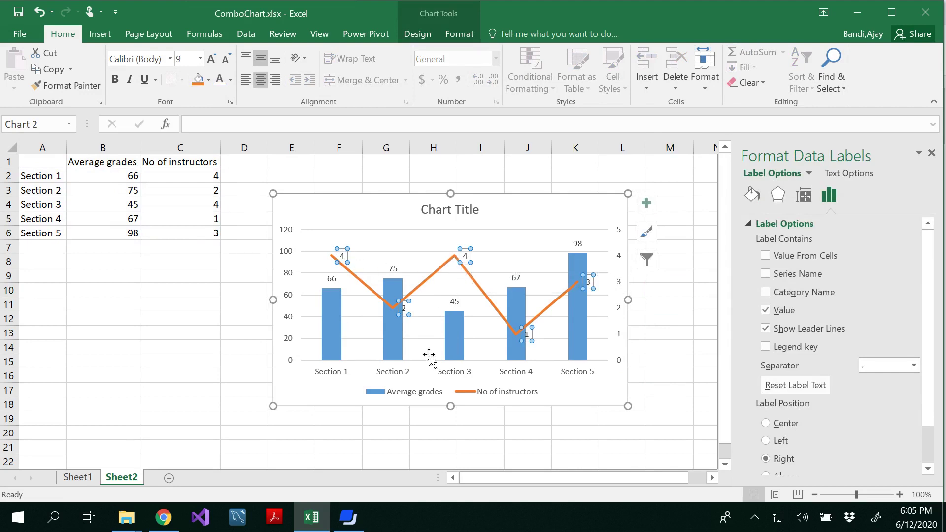
pyautogui.click(663, 341)
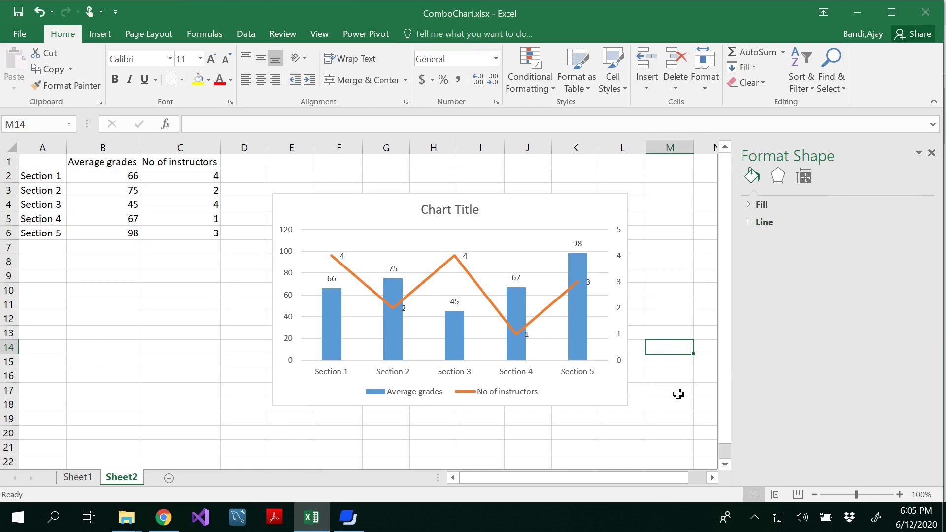
# Add Axis Titles to the Sheet2 combo chart's horizontal and both vertical axes.
pyautogui.moveTo(587, 336)
pyautogui.click(626, 212)
pyautogui.click(646, 203)
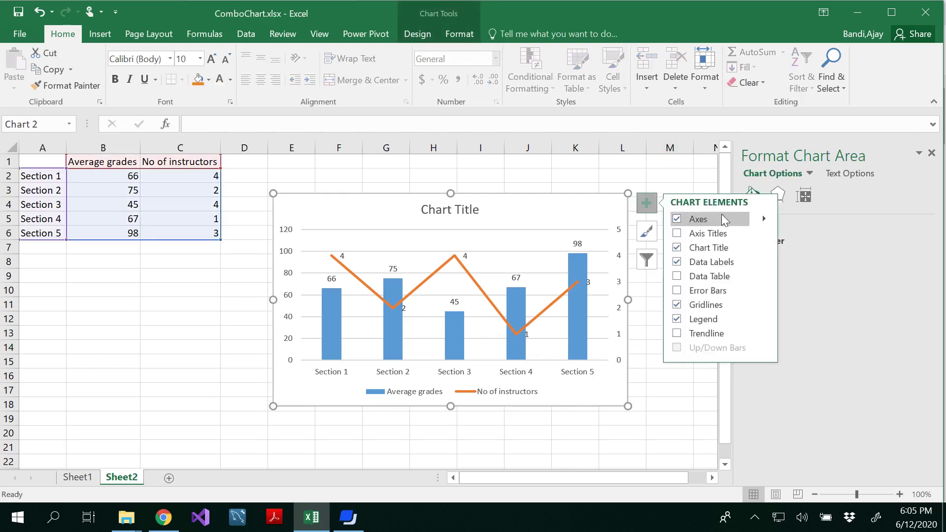
pyautogui.click(711, 233)
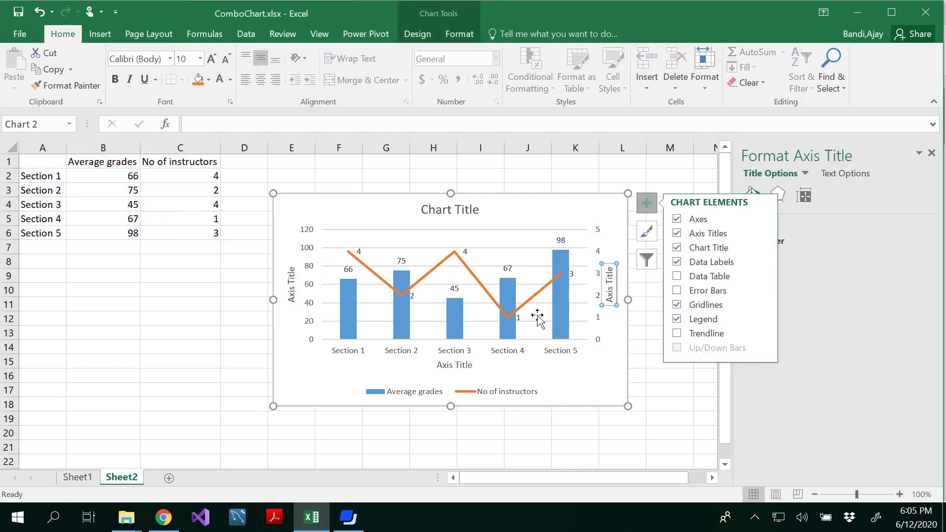
# Deselect the chart, look over the Sheet1 chart, then return to Sheet2.
pyautogui.click(678, 419)
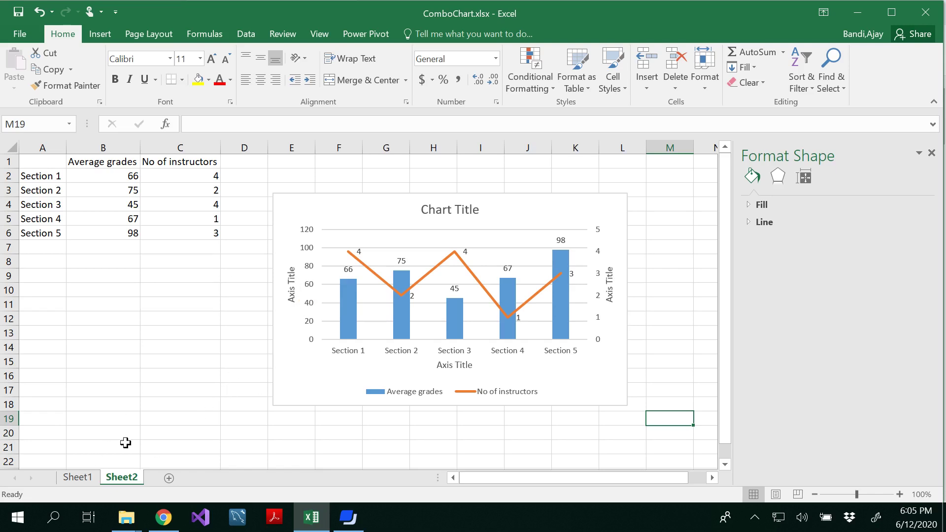
pyautogui.click(88, 474)
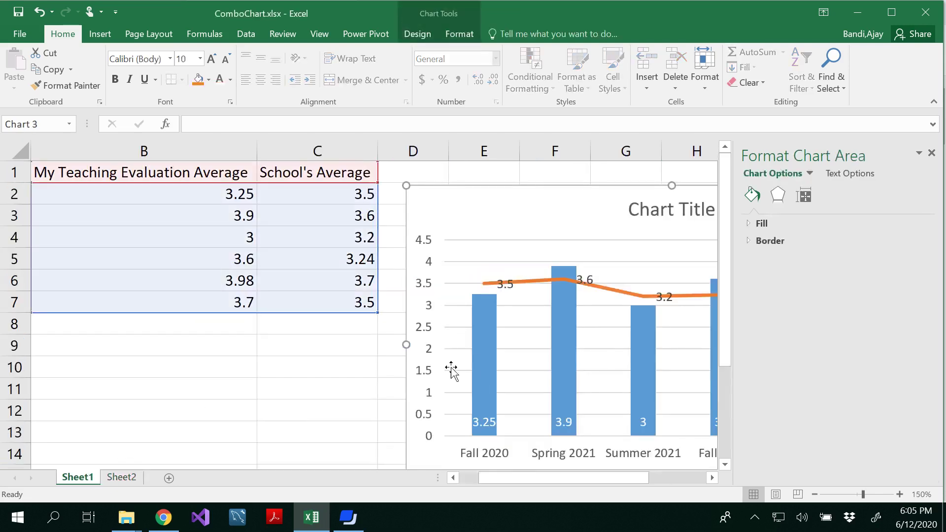
pyautogui.click(131, 478)
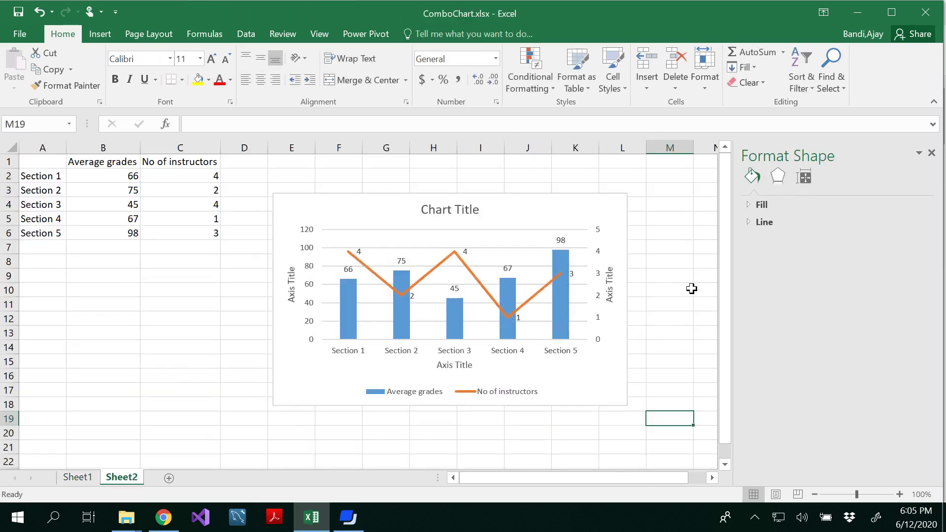